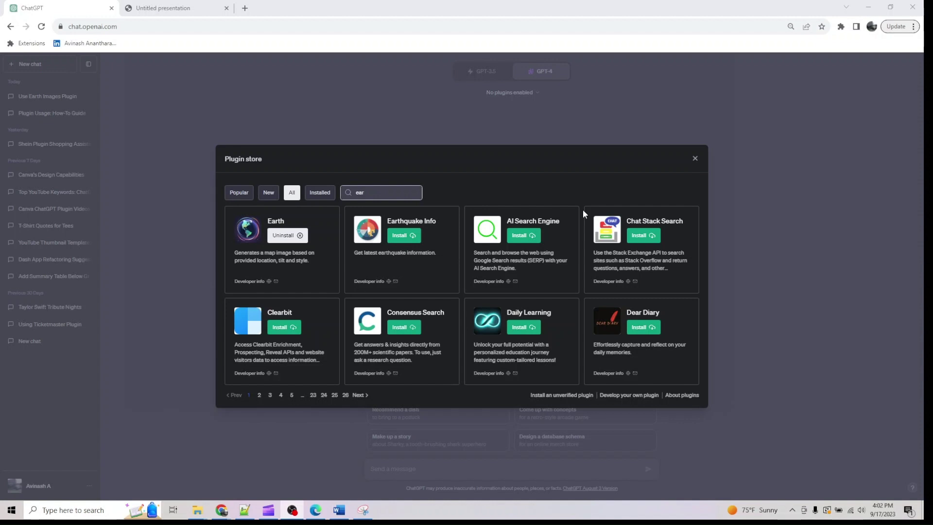
Tick the Earth plugin in the GPT-4 plugins dropdown so 1/3 Enabled shows.
{"action": "left_click", "coordinate": [696, 160]}
{"action": "left_click", "coordinate": [508, 93]}
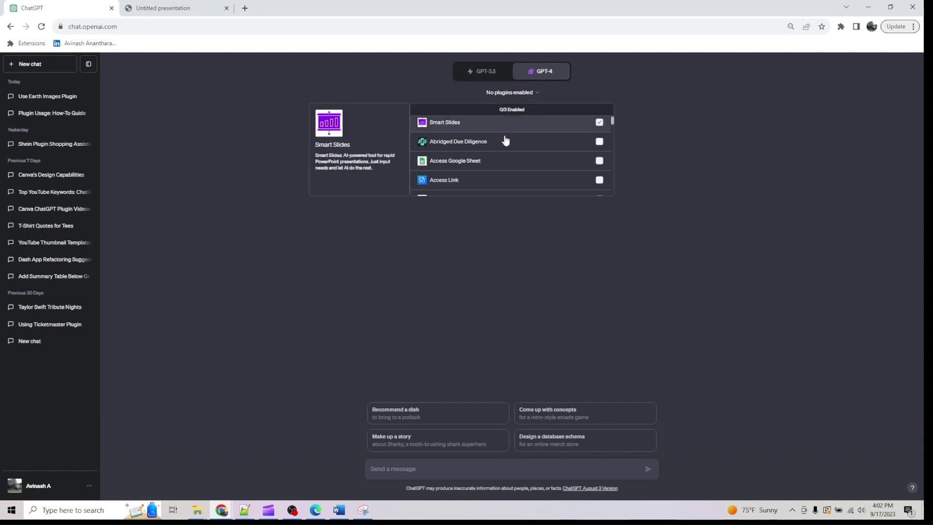
{"action": "scroll", "coordinate": [506, 140], "scroll_direction": "down", "scroll_amount": 10}
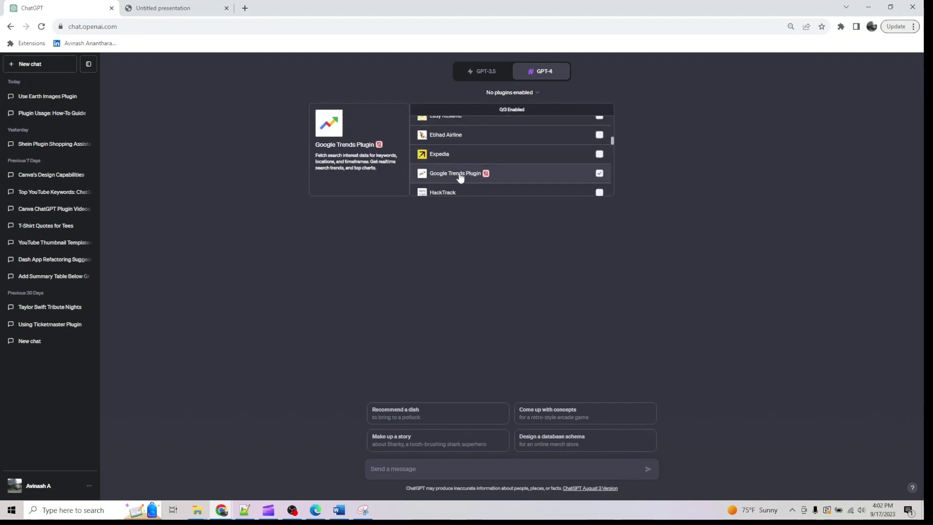
{"action": "scroll", "coordinate": [459, 176], "scroll_direction": "up", "scroll_amount": 3}
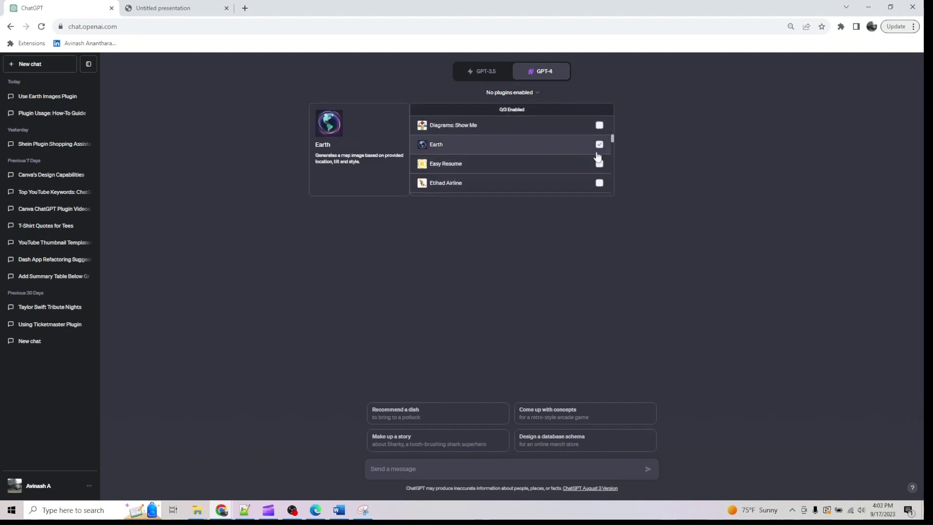
{"action": "left_click", "coordinate": [598, 145]}
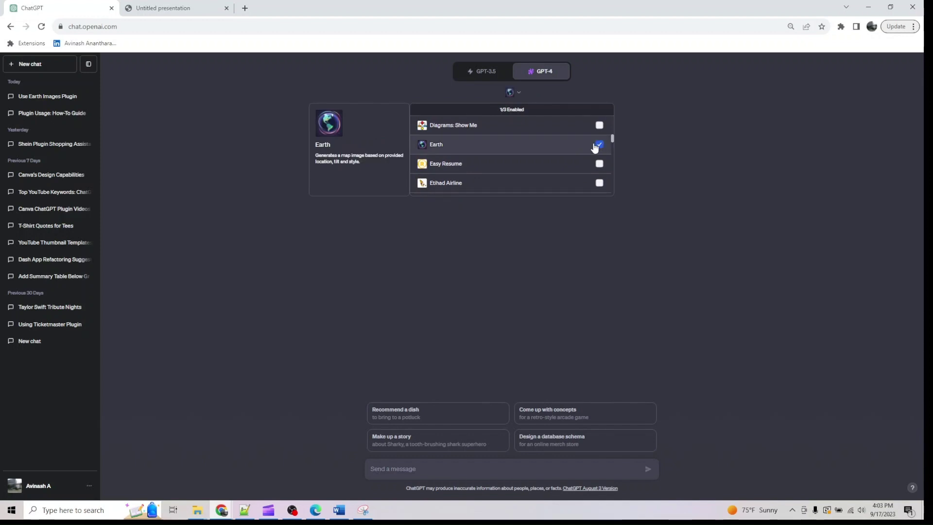
{"action": "left_click", "coordinate": [324, 301]}
Read the Earth presentation PDF to page 3 with the mapFromCoordinates, mapFromLocation and getCoordinates functions.
{"action": "left_click", "coordinate": [163, 7]}
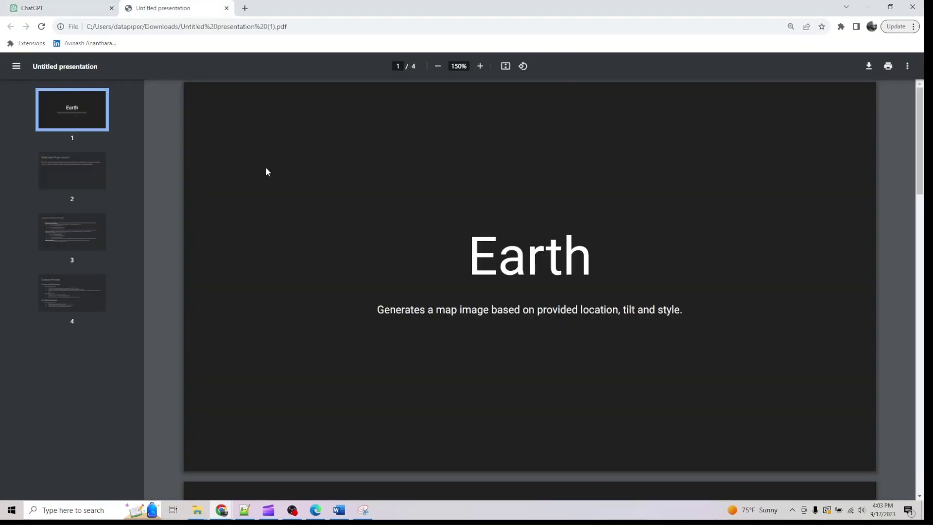
{"action": "scroll", "coordinate": [326, 213], "scroll_direction": "down", "scroll_amount": 5}
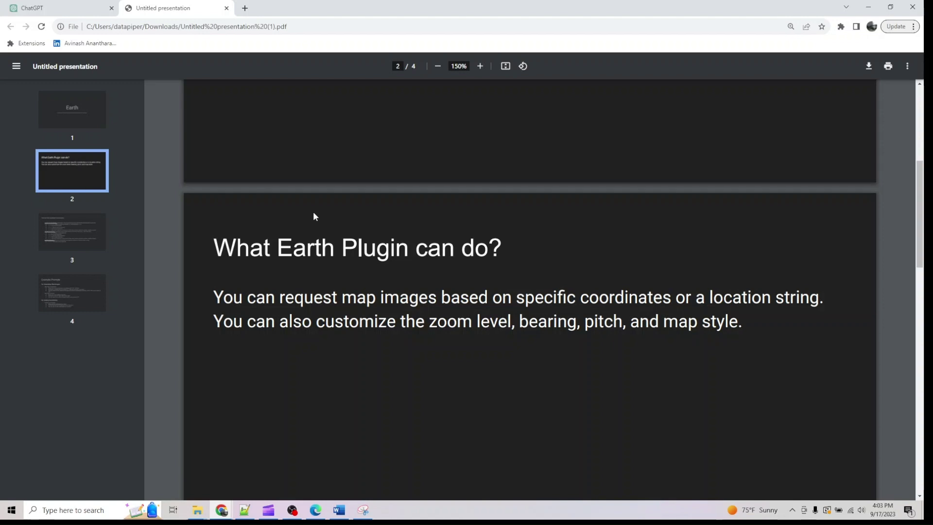
{"action": "scroll", "coordinate": [320, 219], "scroll_direction": "down", "scroll_amount": 9}
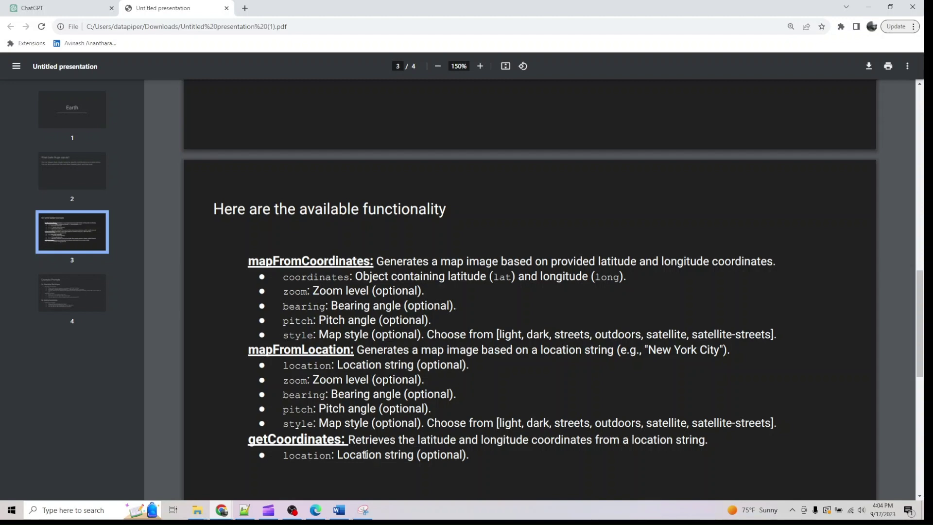
On page 4, copy the first example prompt, a map centred on 40.7128, -74.0060.
{"action": "scroll", "coordinate": [342, 413], "scroll_direction": "down", "scroll_amount": 9}
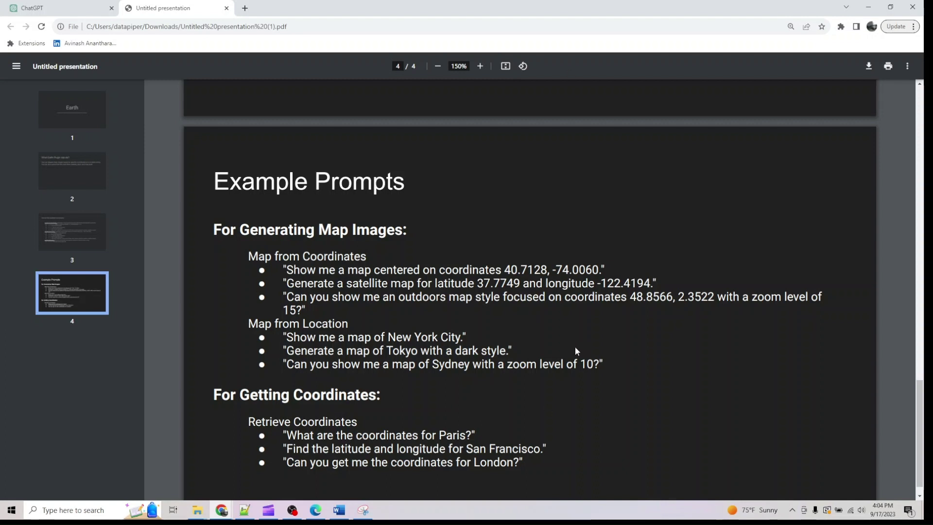
{"action": "left_click_drag", "start_coordinate": [278, 274], "coordinate": [611, 263]}
{"action": "key", "text": "ctrl+c"}
Paste and send the prompt for a map centred on 40.7128, -74.0060.
{"action": "left_click", "coordinate": [63, 8]}
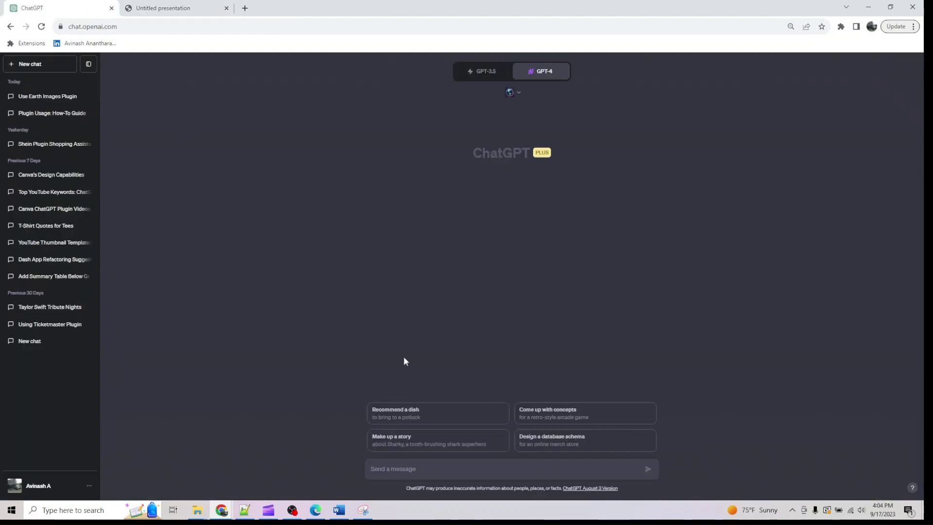
{"action": "key", "text": "ctrl+v"}
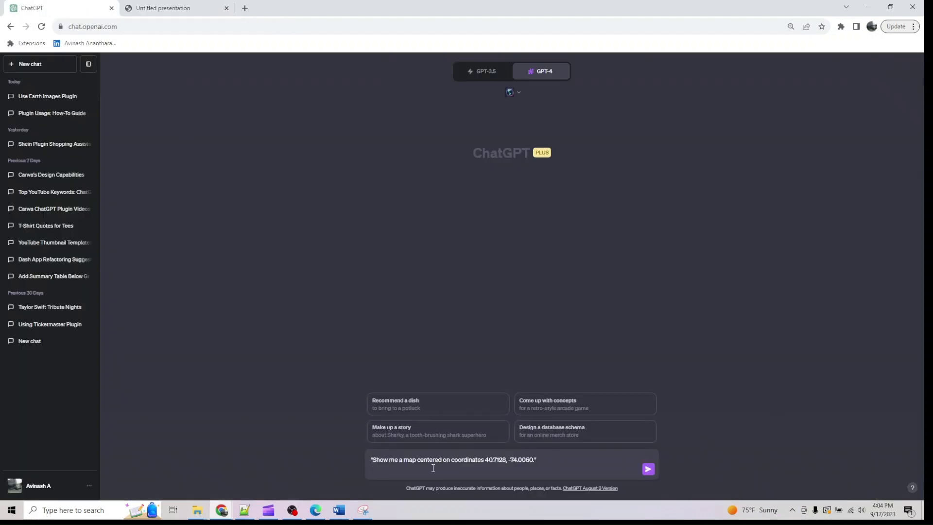
{"action": "key", "text": "Return"}
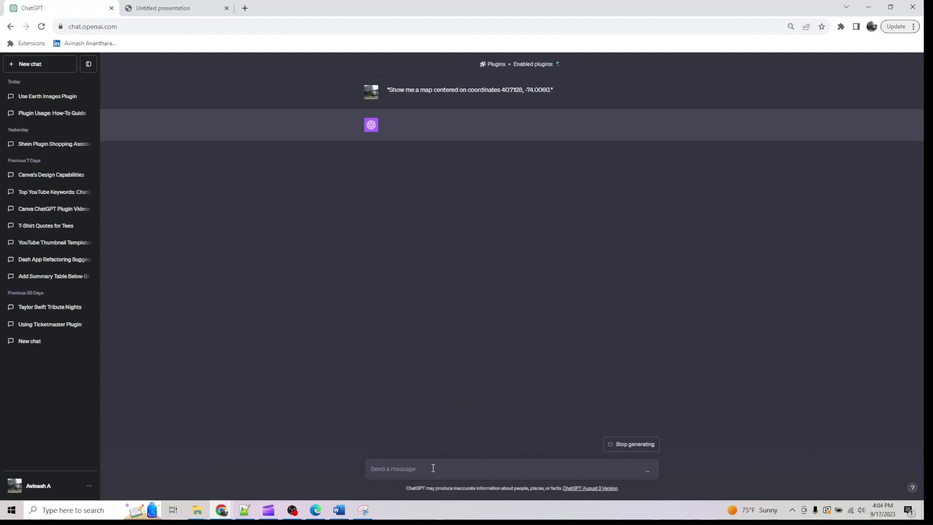
Copy the satellite-map example prompt from the presentation PDF.
{"action": "left_click", "coordinate": [168, 8]}
{"action": "left_click_drag", "start_coordinate": [282, 283], "coordinate": [680, 279]}
{"action": "key", "text": "ctrl+c"}
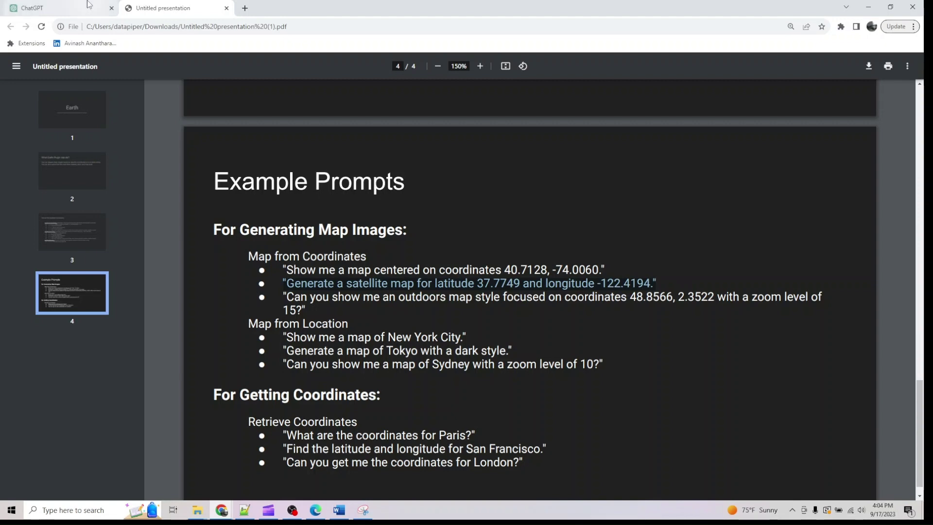
{"action": "left_click", "coordinate": [58, 8]}
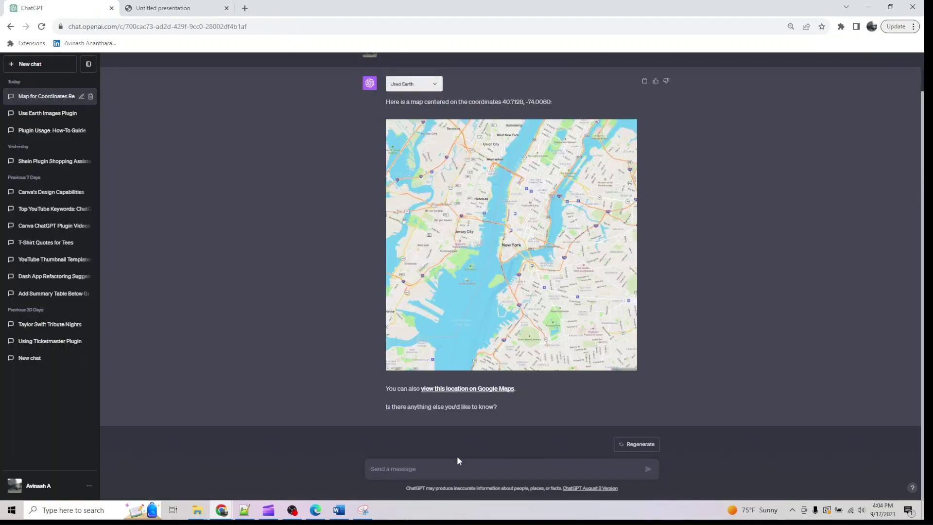
{"action": "right_click", "coordinate": [448, 388]}
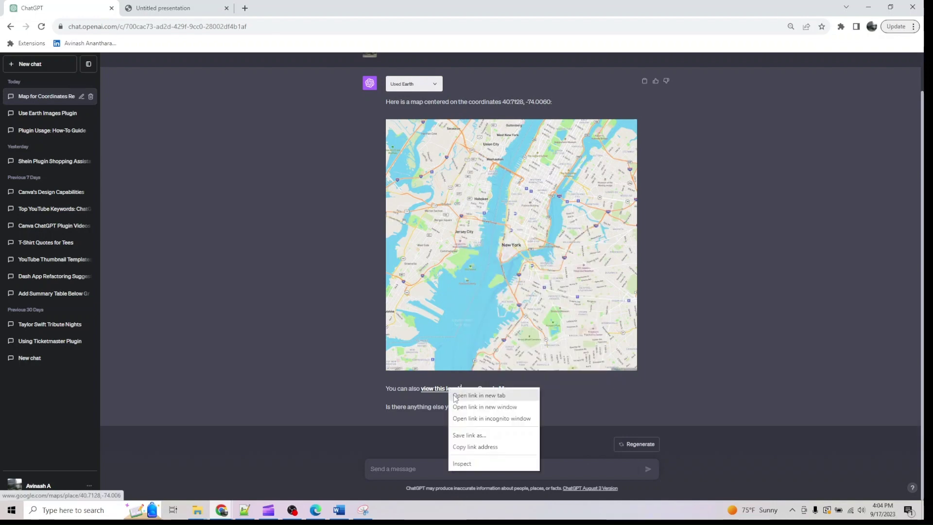
{"action": "left_click", "coordinate": [478, 394]}
{"action": "left_click", "coordinate": [175, 7]}
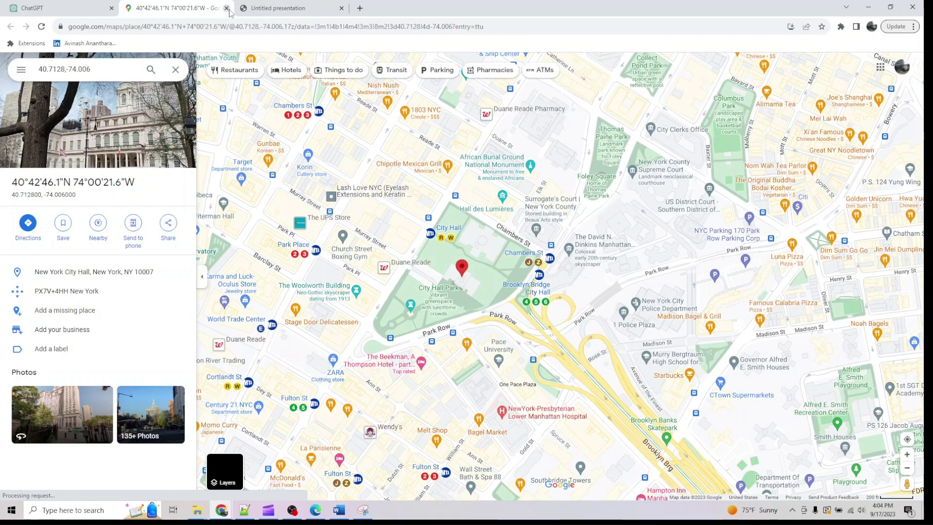
{"action": "left_click", "coordinate": [226, 7]}
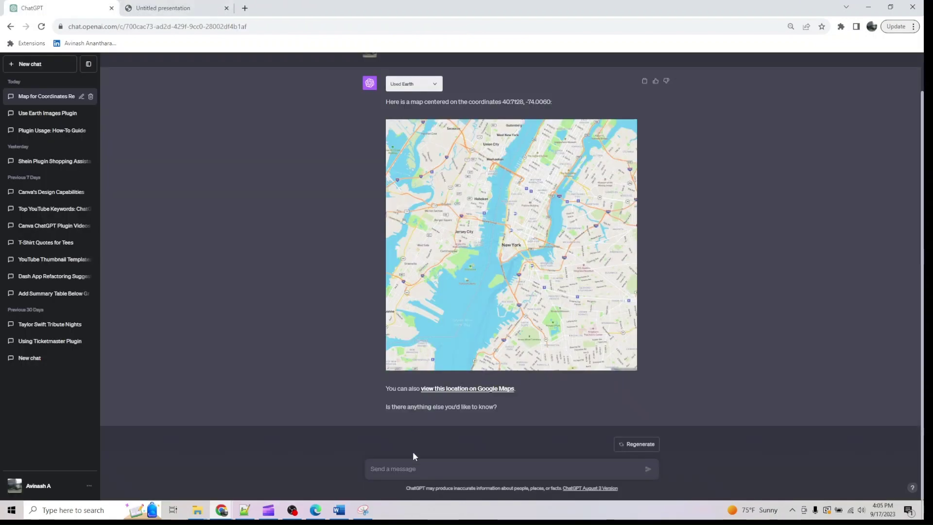
Paste and send the satellite map prompt for 37.7749, -122.4194.
{"action": "left_click", "coordinate": [411, 465]}
{"action": "key", "text": "ctrl+v"}
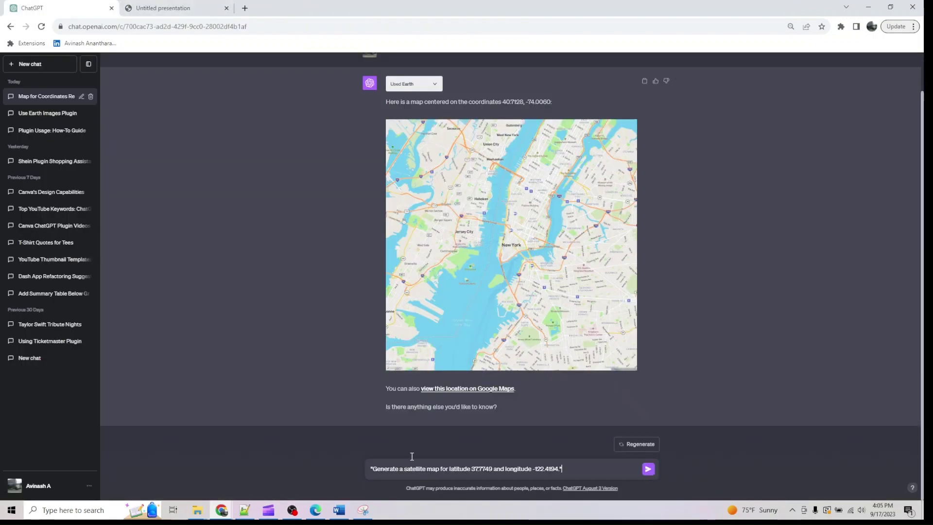
{"action": "key", "text": "Return"}
Copy the outdoors-map prompt for 48.8566, 2.3522 into the ChatGPT message box.
{"action": "key", "text": "ctrl+Tab"}
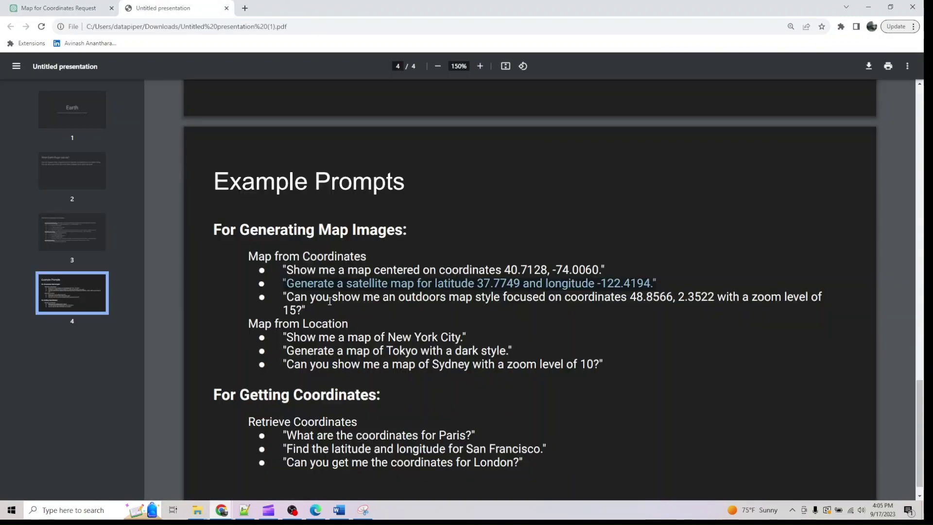
{"action": "left_click_drag", "start_coordinate": [279, 299], "coordinate": [311, 310]}
{"action": "key", "text": "ctrl+c"}
{"action": "left_click", "coordinate": [108, 4]}
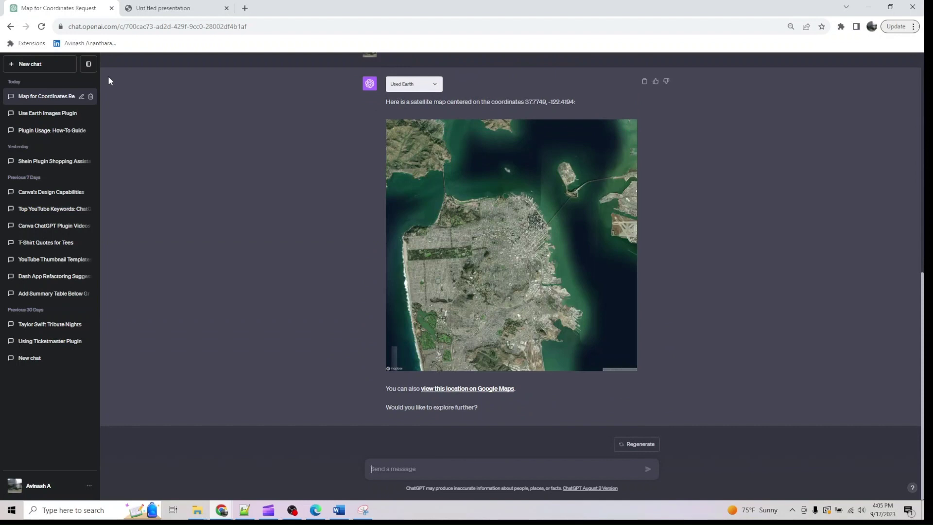
{"action": "key", "text": "ctrl+v"}
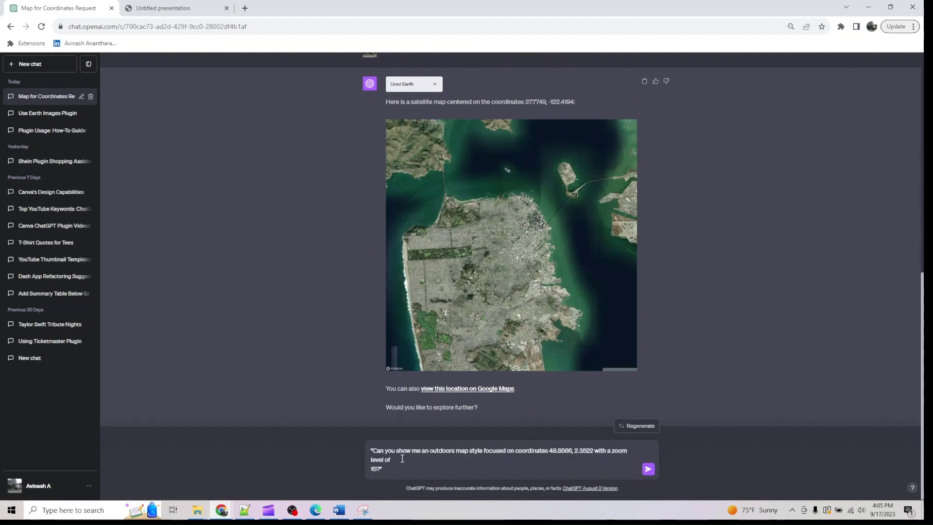
Send the outdoors-style map request for 48.8566, 2.3522 at zoom level 15.
{"action": "key", "text": "Return"}
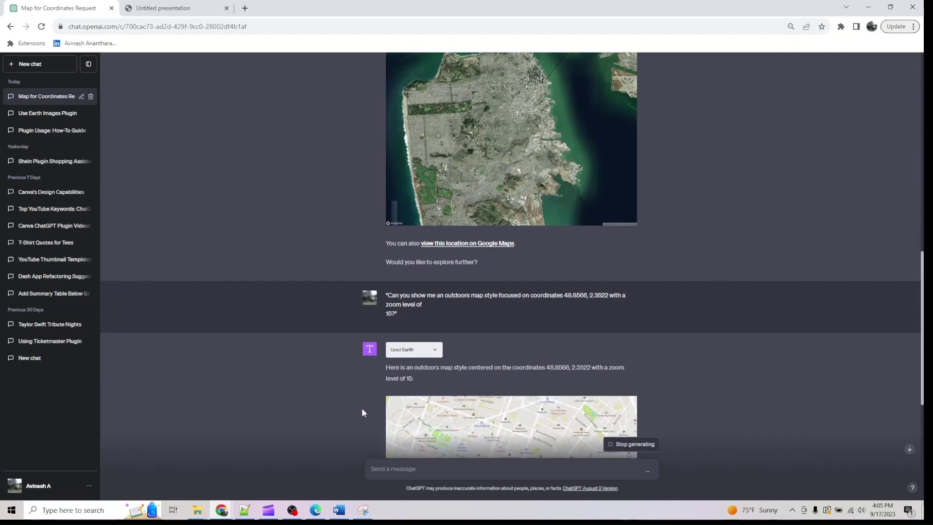
{"action": "left_click", "coordinate": [422, 469]}
Ask ChatGPT 'valid ranges for zoom levels for marth plugin'.
{"action": "type", "text": "v"}
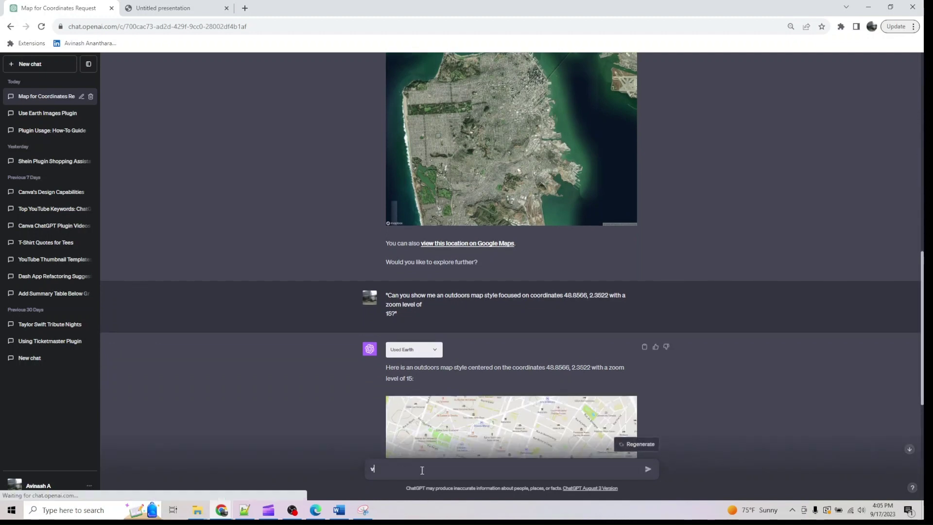
{"action": "type", "text": "alid ranges for zoom"}
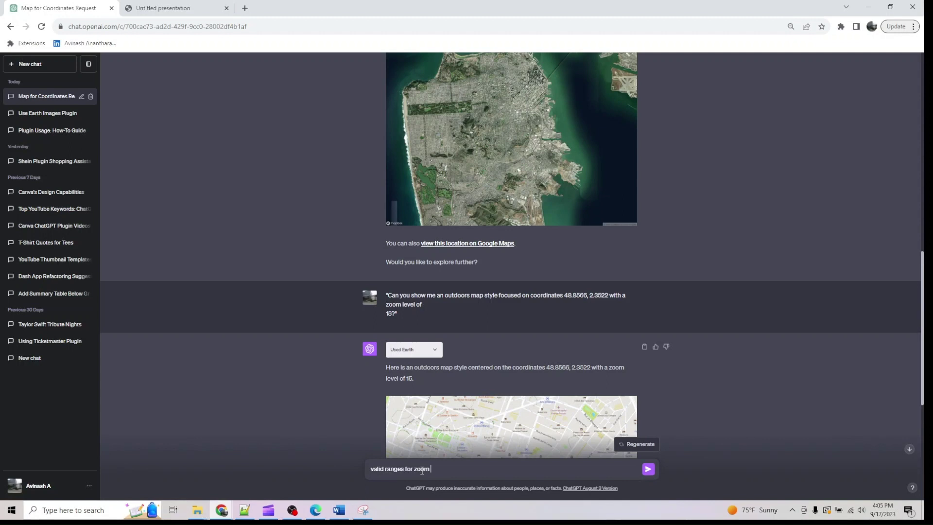
{"action": "type", "text": " levels for m"}
{"action": "type", "text": "a"}
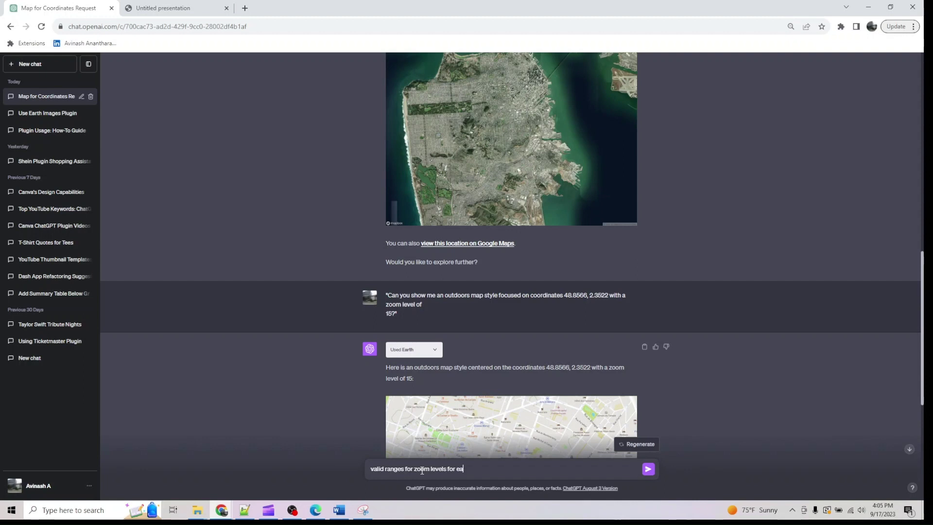
{"action": "type", "text": "rth plugin"}
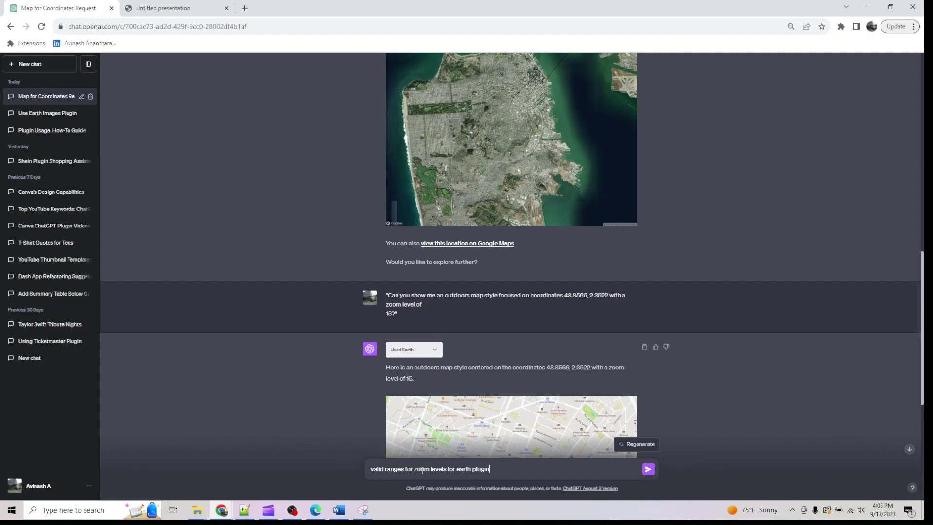
{"action": "key", "text": "Return"}
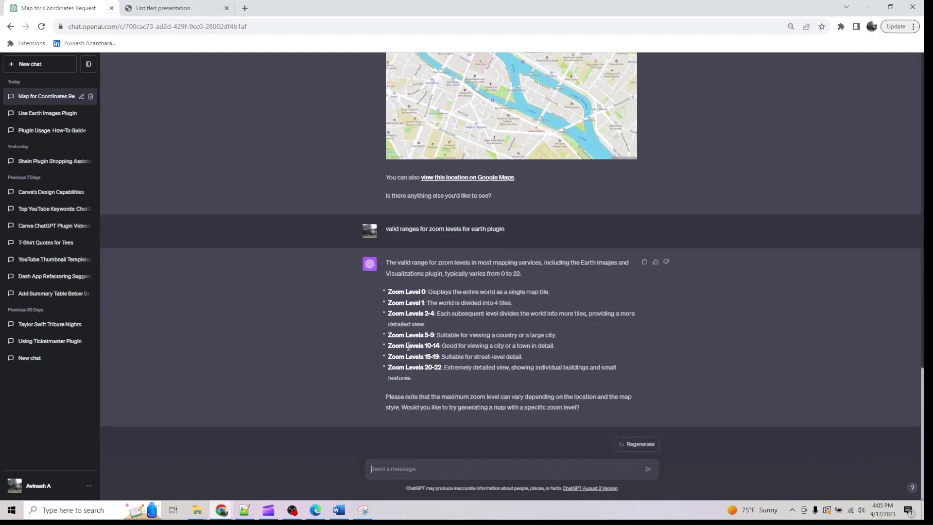
Copy the 'Show me a map of New York City.' prompt from page 4.
{"action": "left_click", "coordinate": [200, 4]}
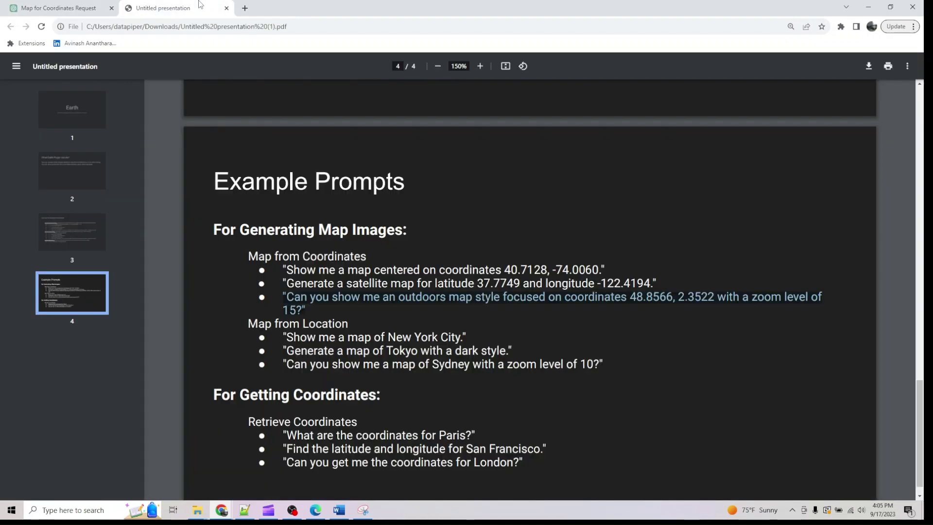
{"action": "scroll", "coordinate": [340, 340], "scroll_direction": "up", "scroll_amount": 8}
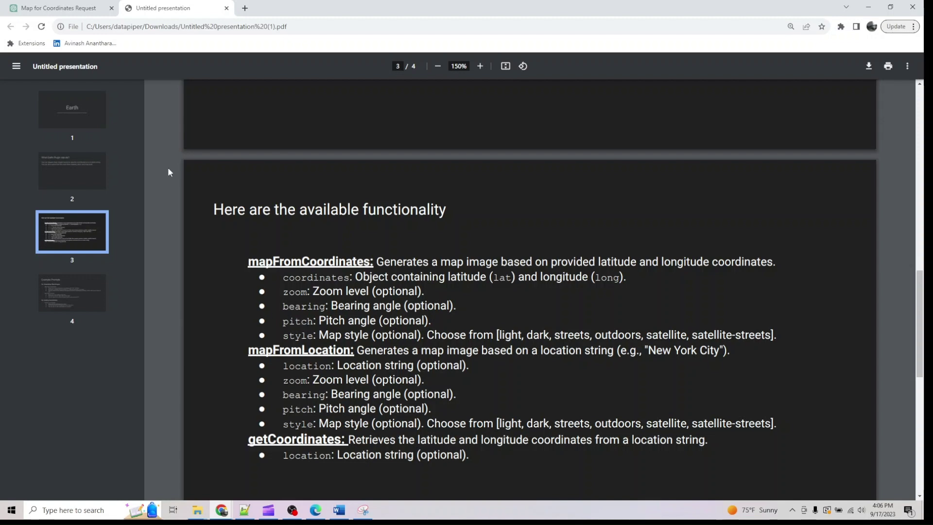
{"action": "left_click", "coordinate": [85, 4]}
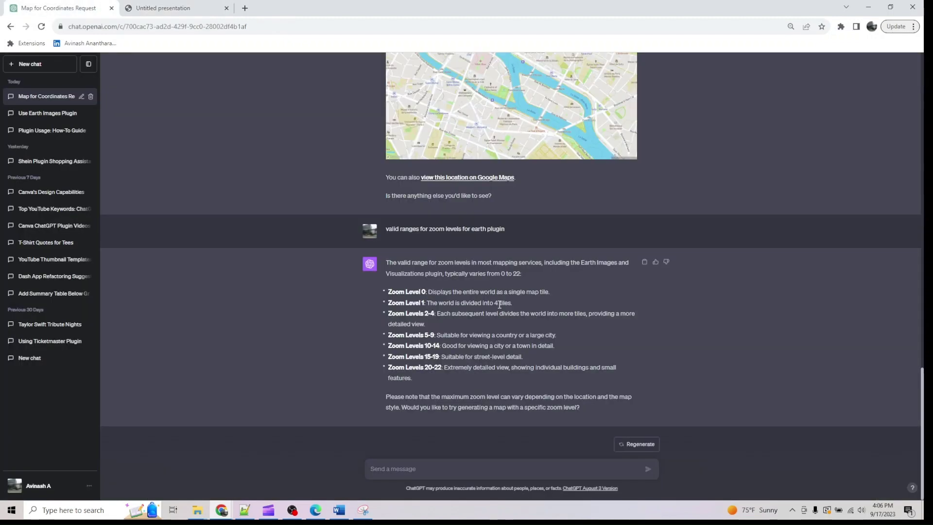
{"action": "left_click", "coordinate": [204, 7]}
{"action": "scroll", "coordinate": [472, 338], "scroll_direction": "down", "scroll_amount": 9}
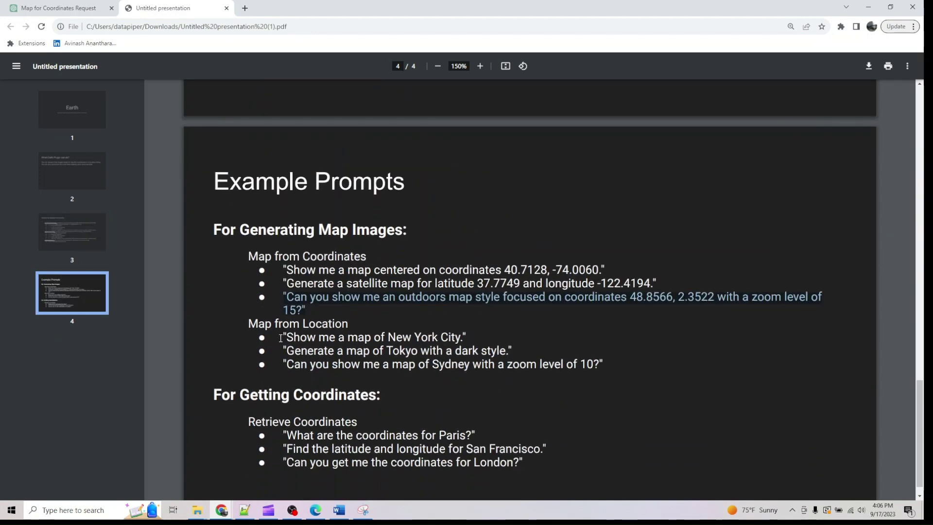
{"action": "left_click_drag", "start_coordinate": [283, 337], "coordinate": [531, 333]}
{"action": "key", "text": "ctrl+c"}
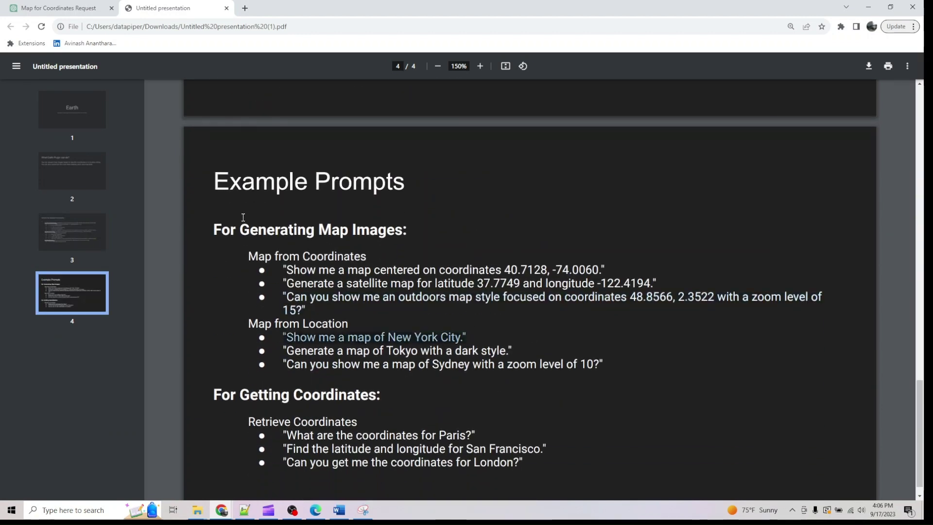
{"action": "left_click", "coordinate": [58, 8]}
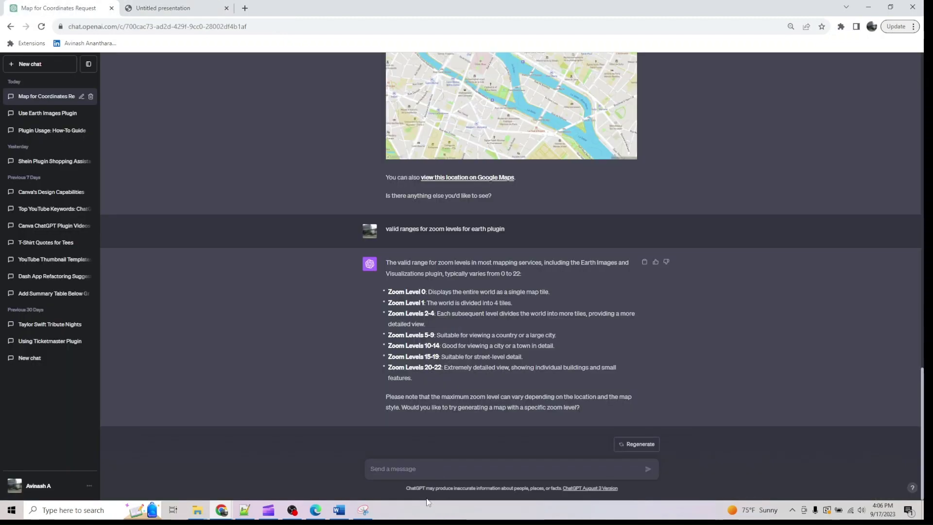
Send the New York City map prompt, then paste the Tokyo dark-style prompt as the next message.
{"action": "key", "text": "ctrl+v"}
{"action": "key", "text": "Return"}
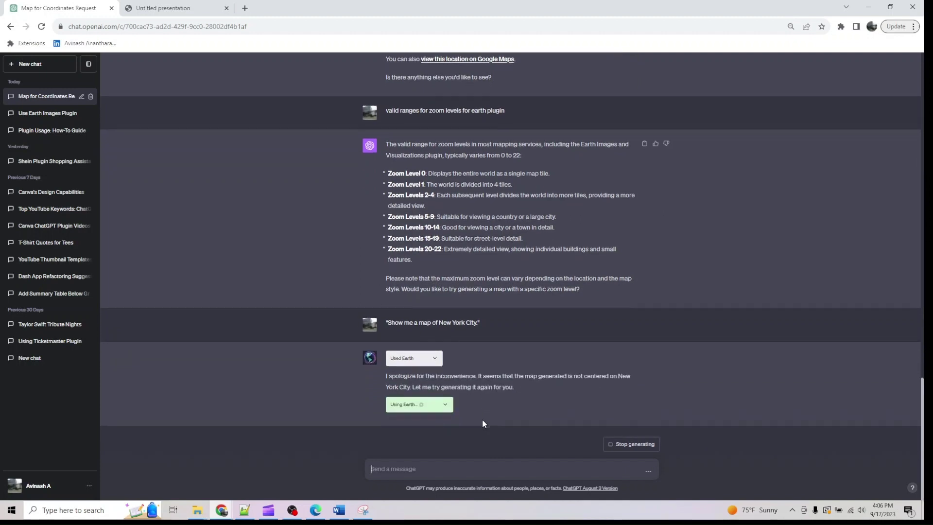
{"action": "left_click", "coordinate": [188, 7]}
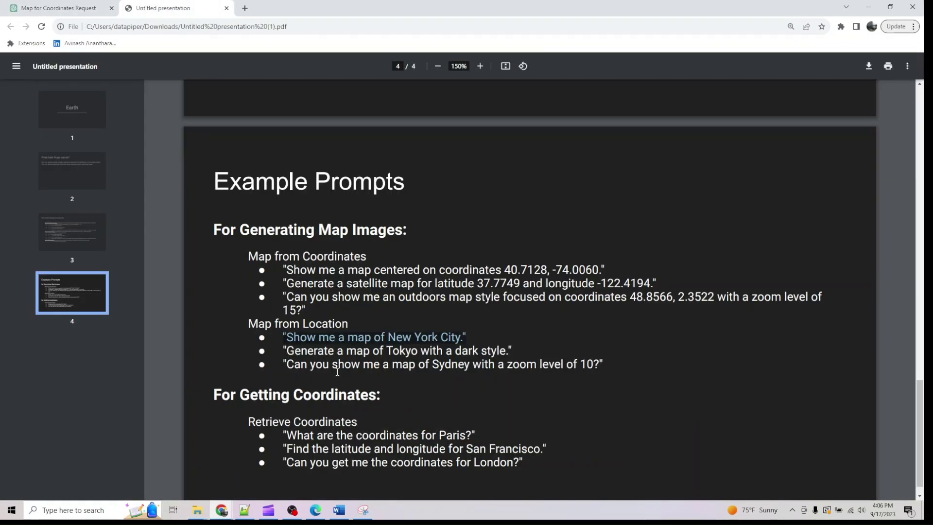
{"action": "left_click_drag", "start_coordinate": [285, 348], "coordinate": [552, 348]}
{"action": "key", "text": "ctrl+c"}
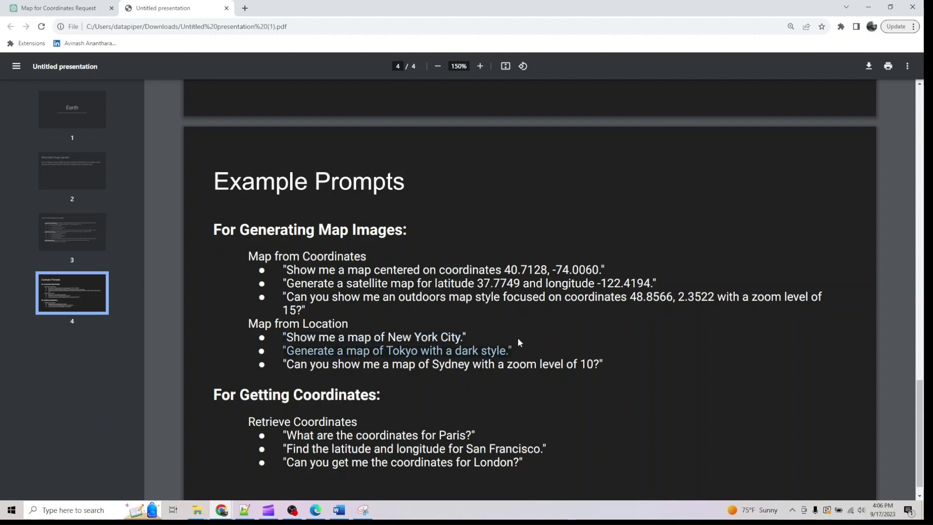
{"action": "left_click", "coordinate": [58, 7]}
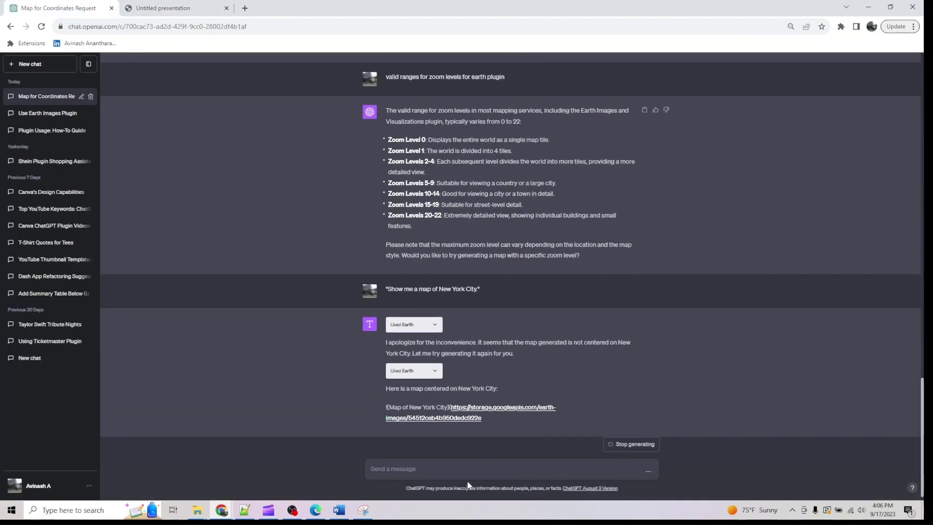
{"action": "left_click", "coordinate": [459, 473]}
{"action": "key", "text": "ctrl+v"}
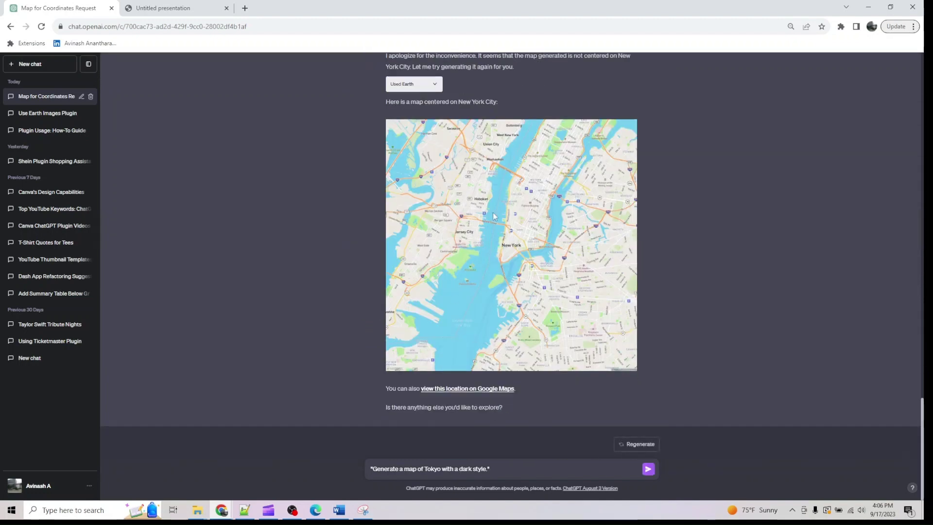
Send the Tokyo dark-style map request and view the returned dark map.
{"action": "left_click", "coordinate": [644, 472]}
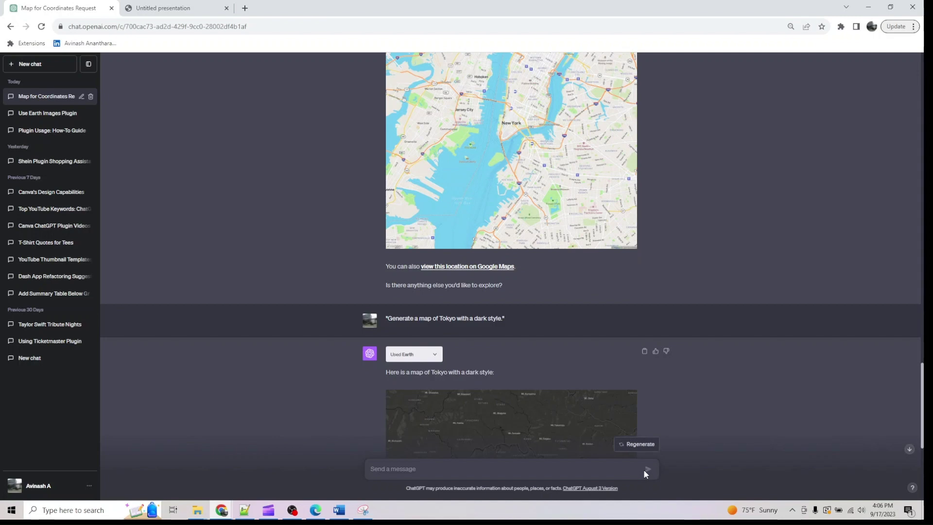
{"action": "scroll", "coordinate": [651, 331], "scroll_direction": "down", "scroll_amount": 4}
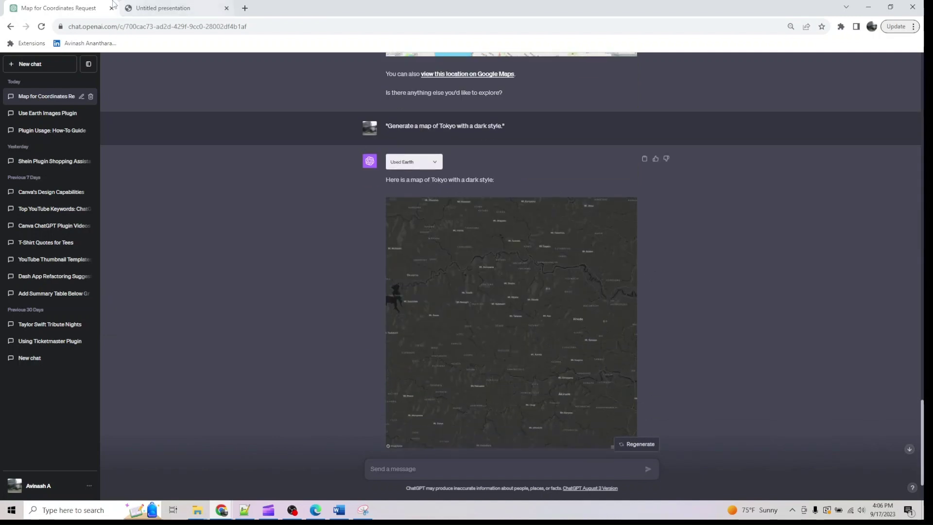
{"action": "left_click", "coordinate": [163, 8]}
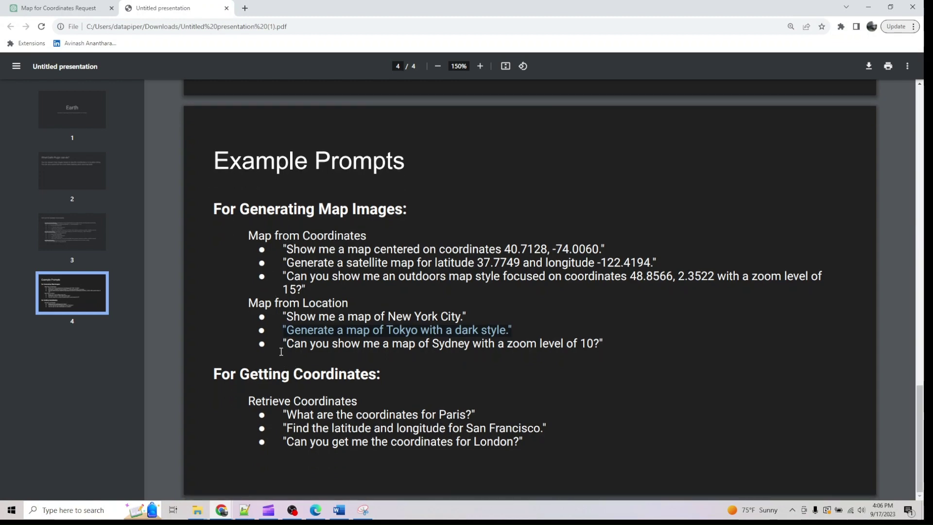
Copy the PDF's Sydney zoom level 10 map prompt and send it to ChatGPT.
{"action": "left_click_drag", "start_coordinate": [281, 351], "coordinate": [650, 350]}
{"action": "key", "text": "ctrl+c"}
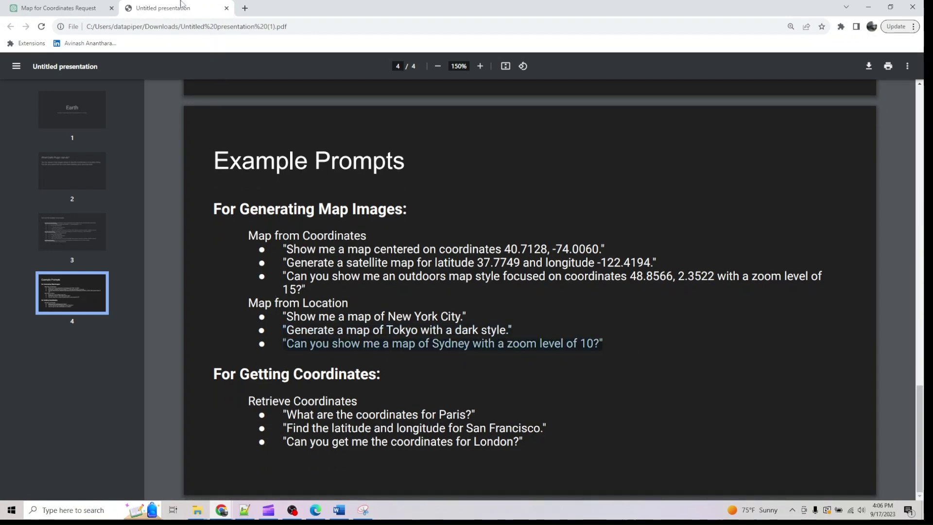
{"action": "left_click", "coordinate": [99, 7]}
{"action": "key", "text": "ctrl+v"}
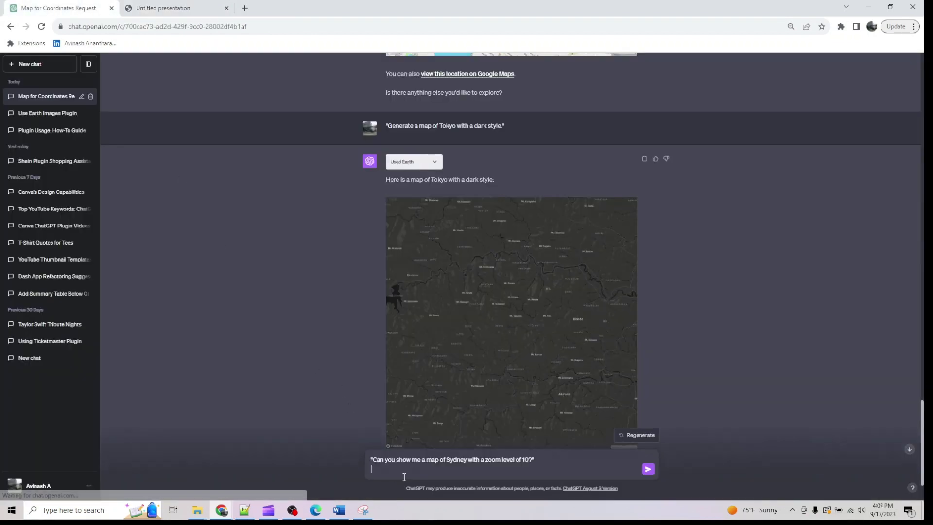
{"action": "key", "text": "Return"}
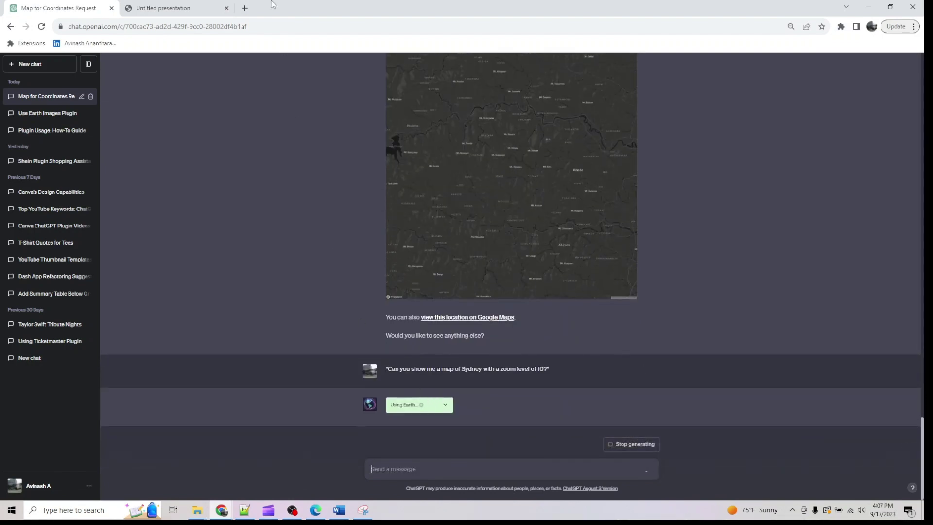
Back in the example prompts PDF, select the Paris coordinates question.
{"action": "left_click", "coordinate": [183, 7]}
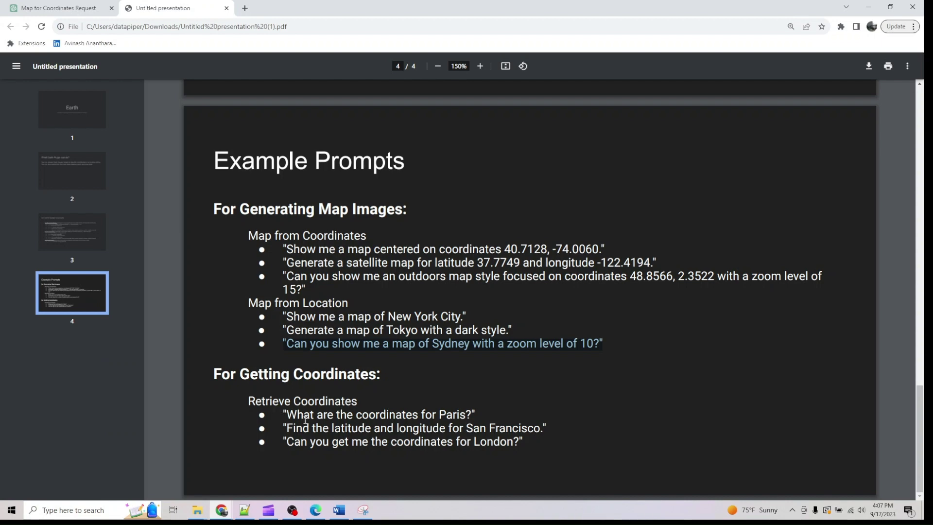
{"action": "left_click_drag", "start_coordinate": [283, 414], "coordinate": [522, 418]}
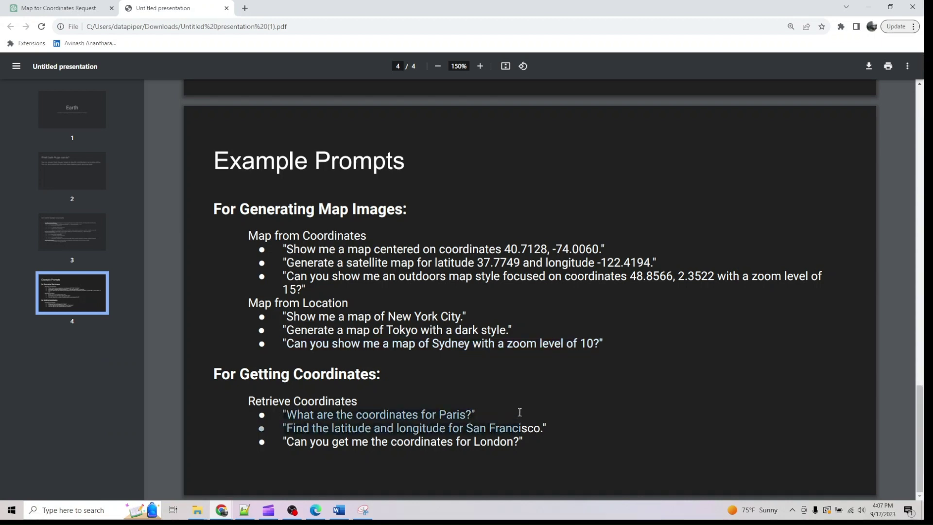
{"action": "left_click", "coordinate": [486, 411]}
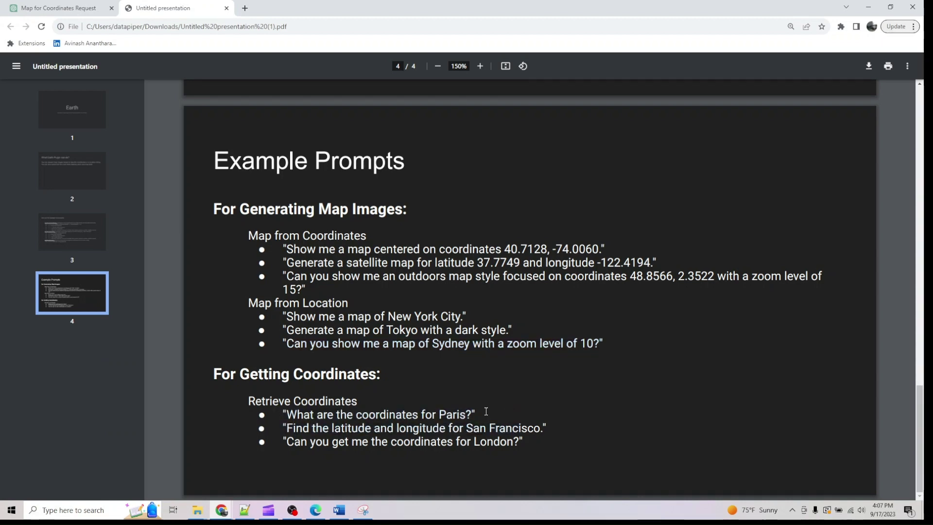
{"action": "left_click_drag", "start_coordinate": [282, 414], "coordinate": [495, 414]}
{"action": "key", "text": "ctrl+c"}
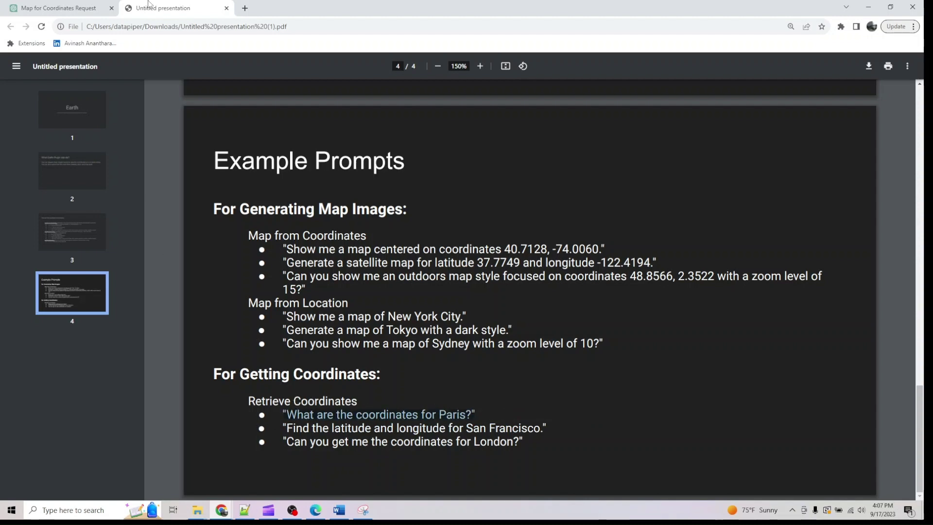
Paste and send the Paris coordinates question in ChatGPT.
{"action": "left_click", "coordinate": [58, 8]}
{"action": "left_click", "coordinate": [523, 476]}
{"action": "key", "text": "ctrl+v"}
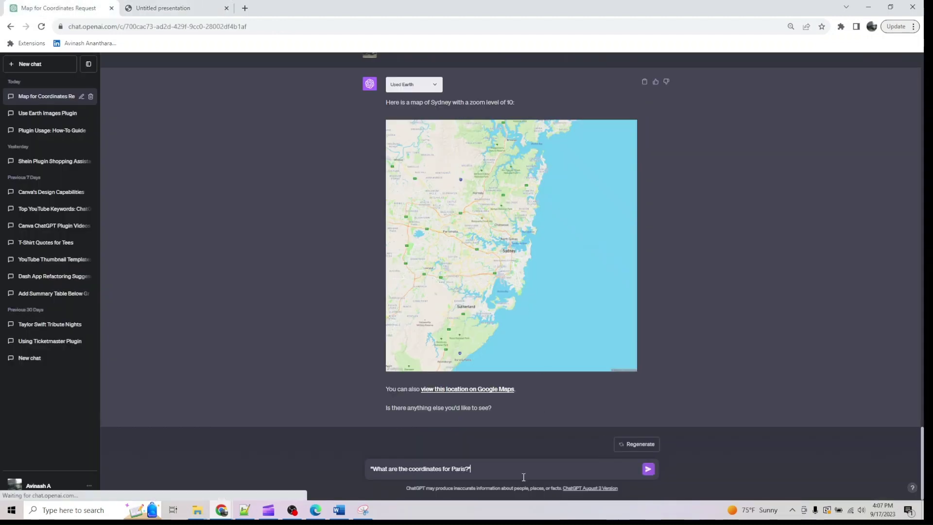
{"action": "key", "text": "Return"}
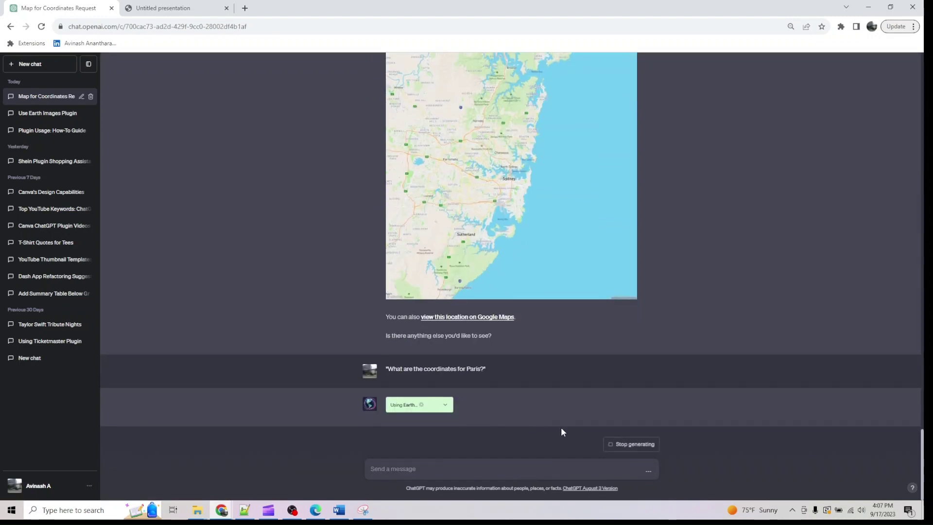
Copy the San Francisco latitude and longitude question from the PDF and send it.
{"action": "left_click", "coordinate": [199, 7]}
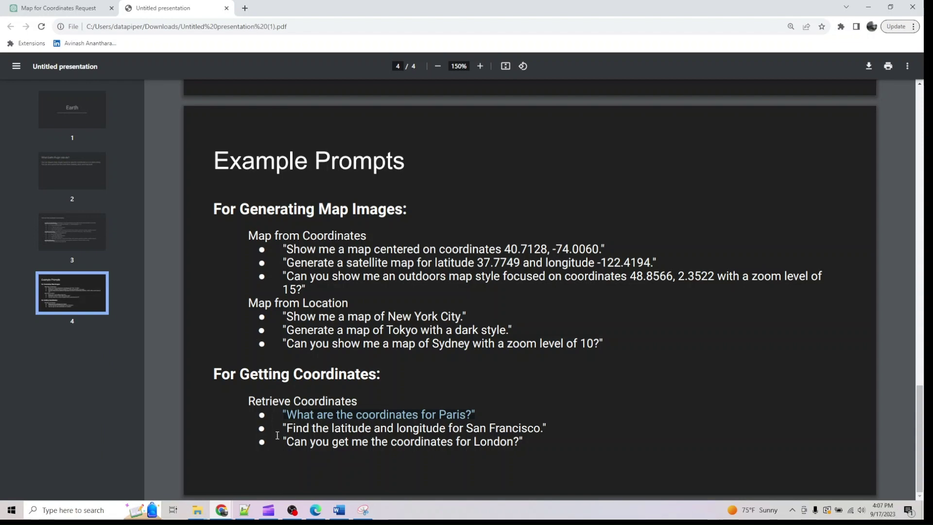
{"action": "left_click_drag", "start_coordinate": [284, 428], "coordinate": [541, 427]}
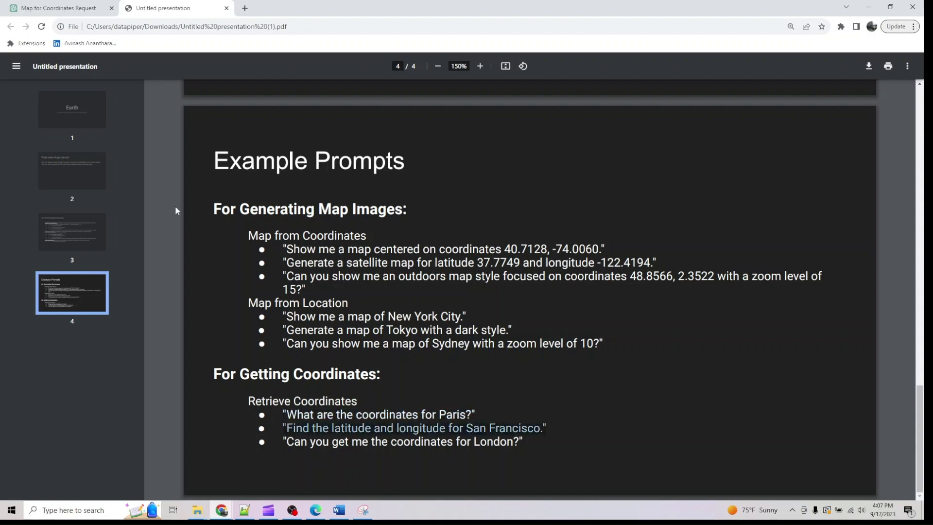
{"action": "left_click", "coordinate": [59, 8]}
{"action": "type", "text": "\"Find the latitude and longitude for San Francisco.\""}
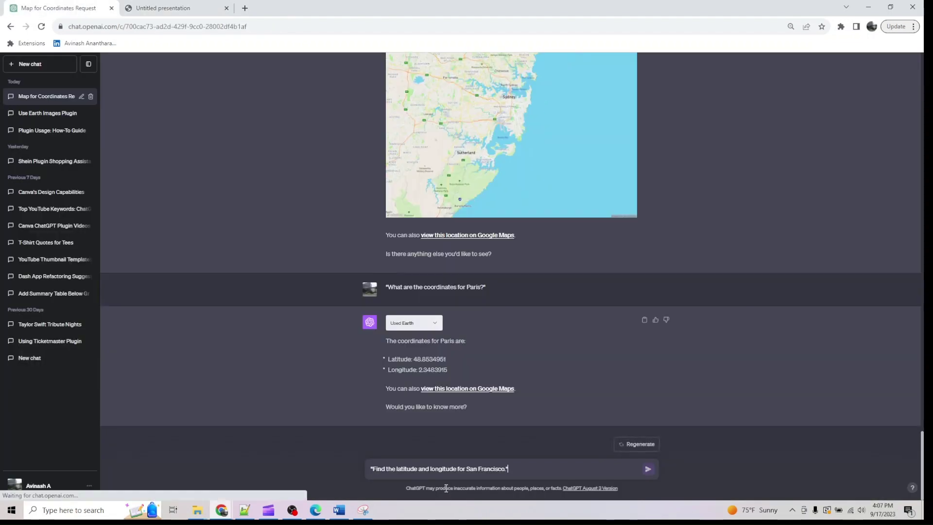
{"action": "key", "text": "Return"}
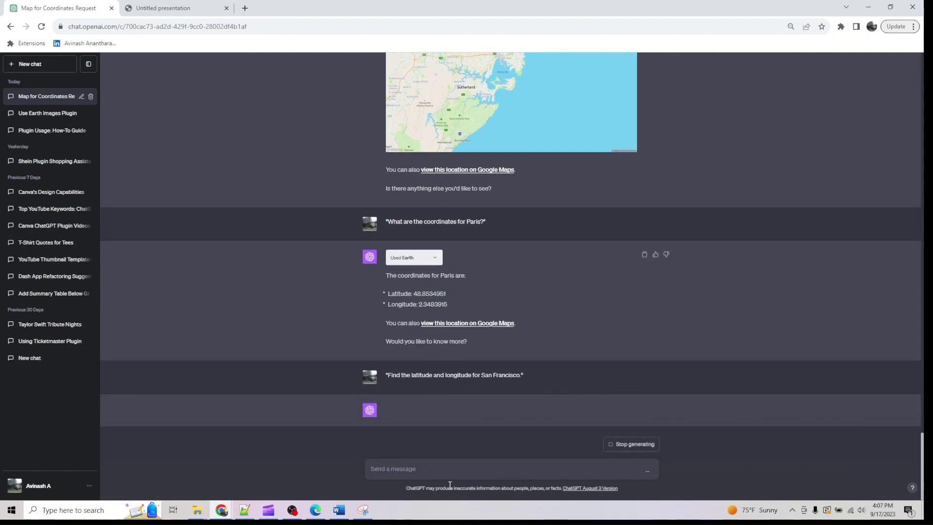
Select the full London coordinates question in the example prompts PDF.
{"action": "left_click", "coordinate": [233, 6]}
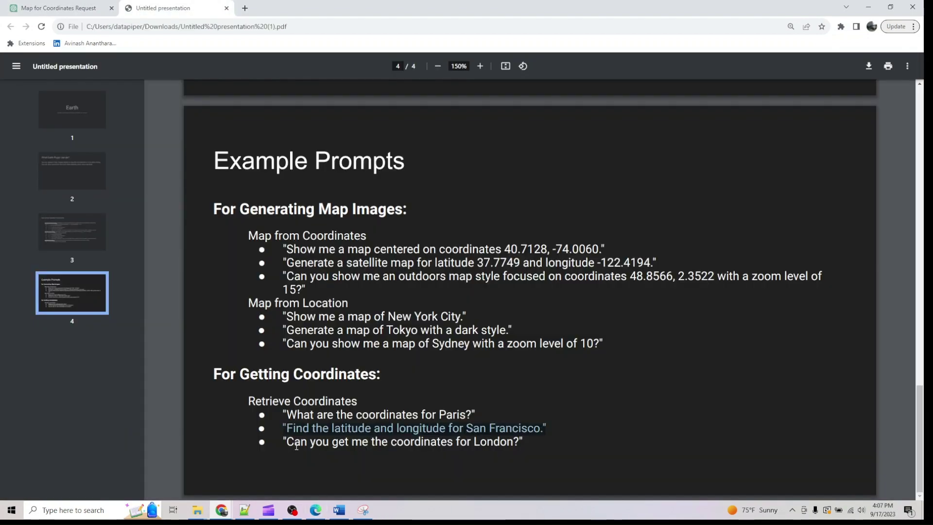
{"action": "left_click", "coordinate": [319, 443]}
{"action": "left_click_drag", "start_coordinate": [319, 443], "coordinate": [731, 454]}
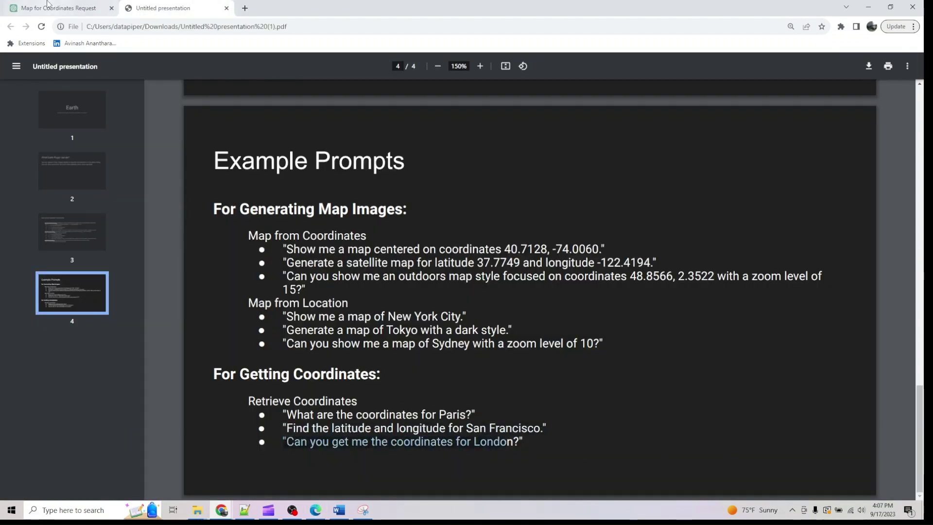
{"action": "left_click_drag", "start_coordinate": [539, 460], "coordinate": [569, 448]}
{"action": "key", "text": "ctrl+c"}
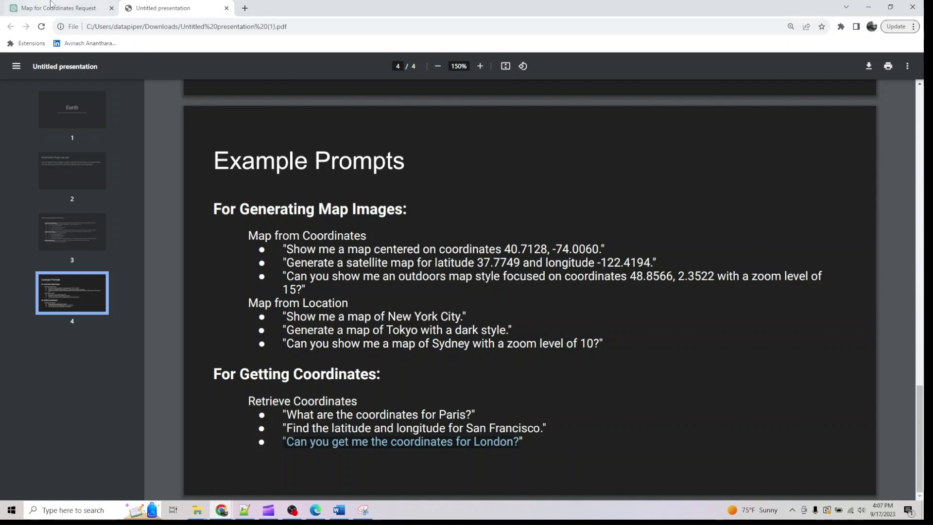
Send the London coordinates question and scroll up to review the answers (London 51.5073219, -0.1276474).
{"action": "left_click", "coordinate": [50, 4]}
{"action": "left_click", "coordinate": [406, 469]}
{"action": "key", "text": "ctrl+v"}
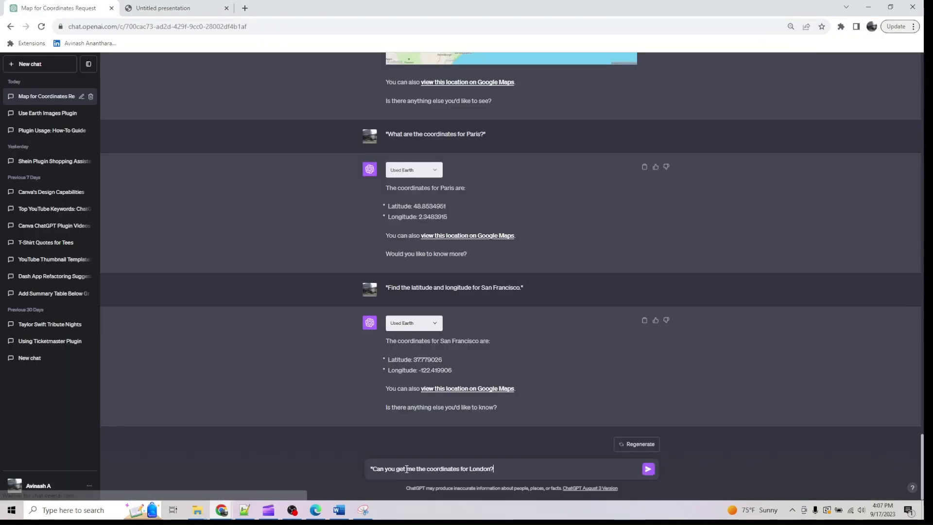
{"action": "key", "text": "Return"}
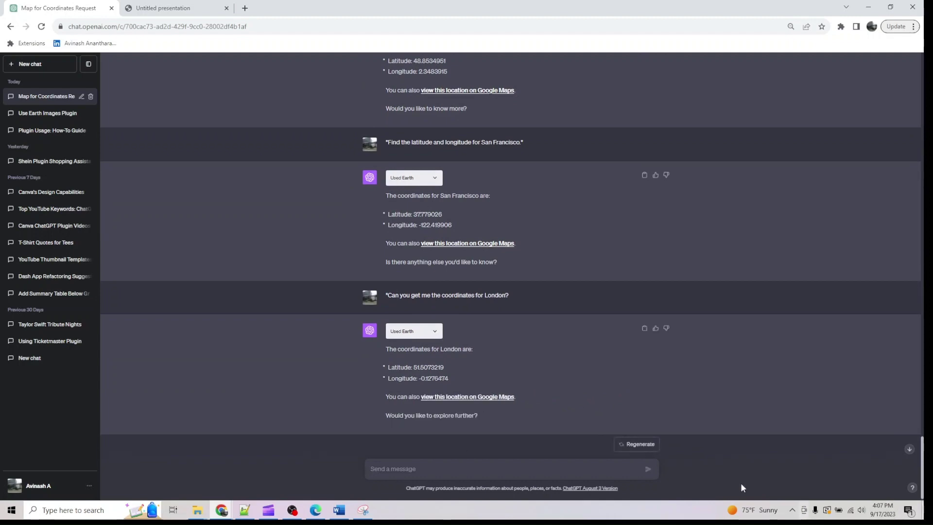
{"action": "scroll", "coordinate": [570, 384], "scroll_direction": "up", "scroll_amount": 15}
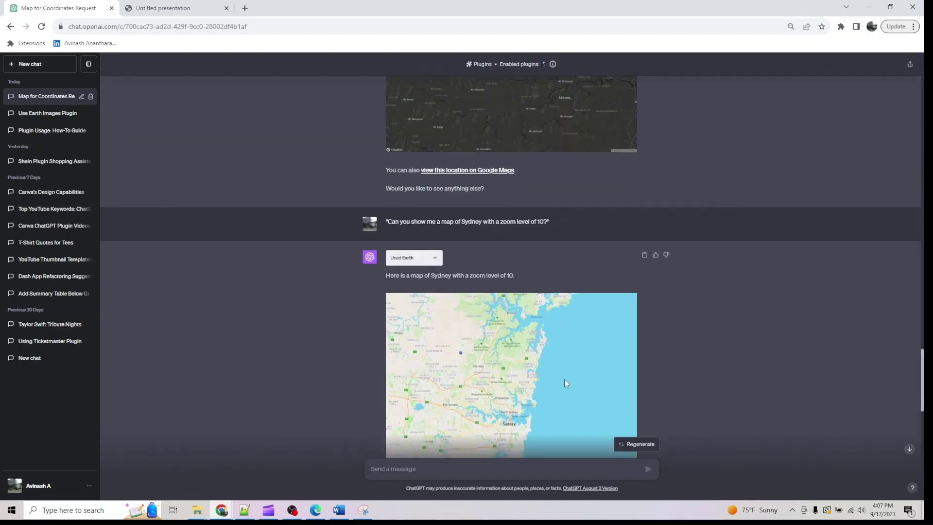